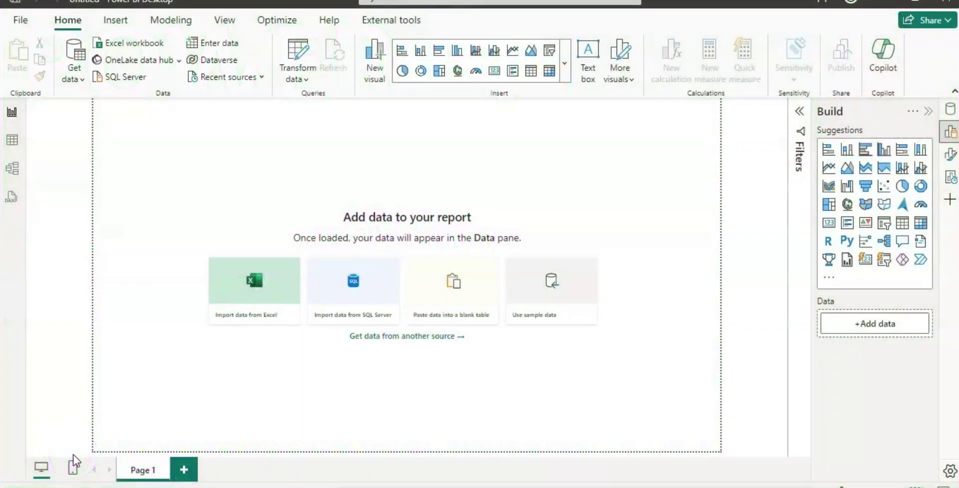
# Load the 700-row financials table from the built-in Financial Sample data.
pyautogui.click(134, 433)
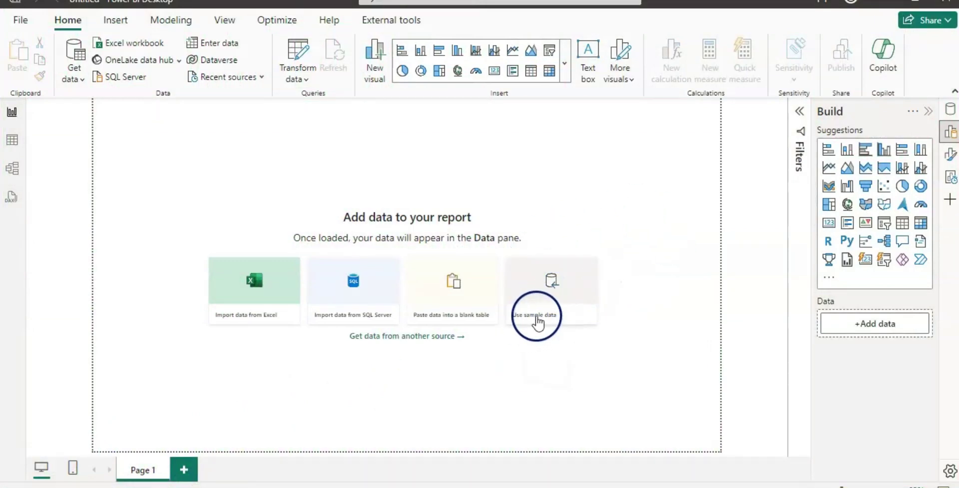
pyautogui.click(550, 283)
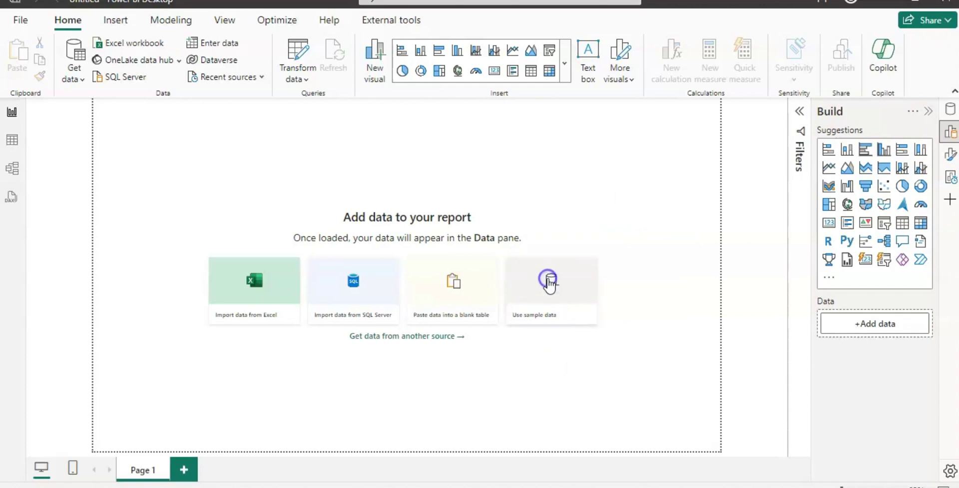
pyautogui.click(537, 354)
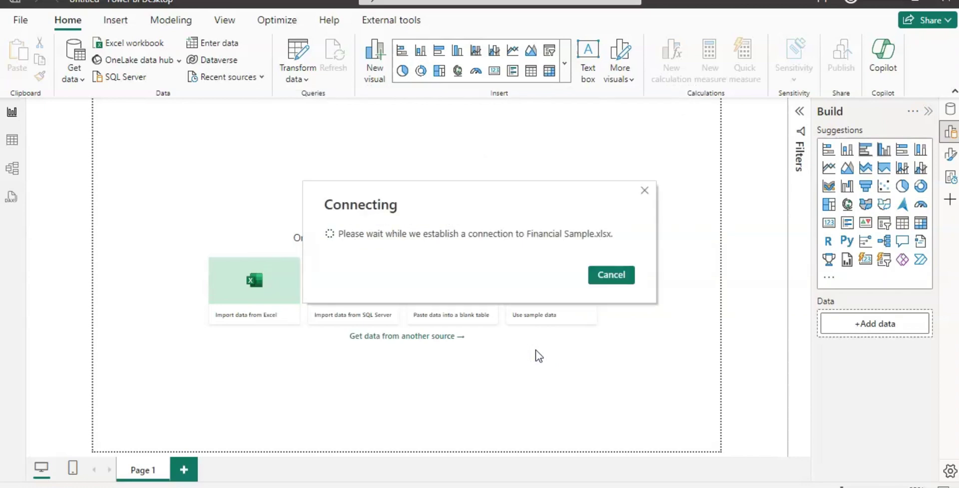
pyautogui.click(250, 113)
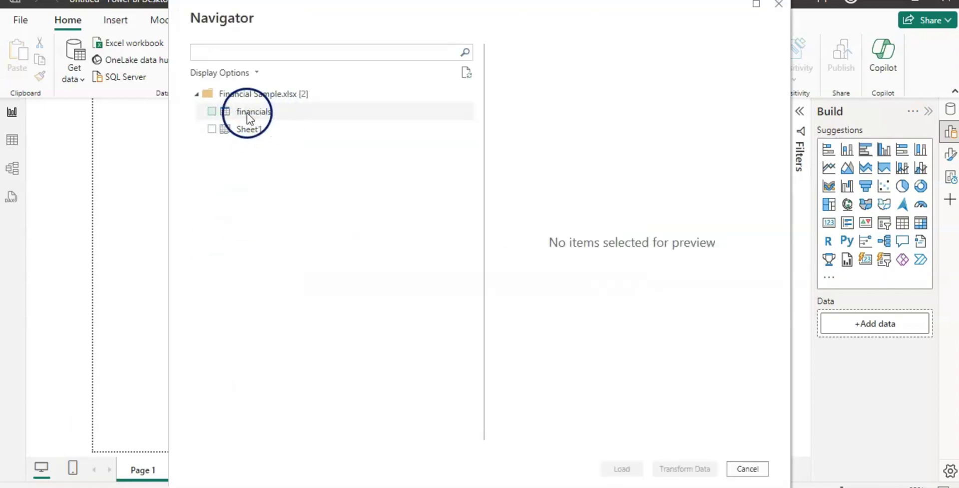
pyautogui.click(211, 112)
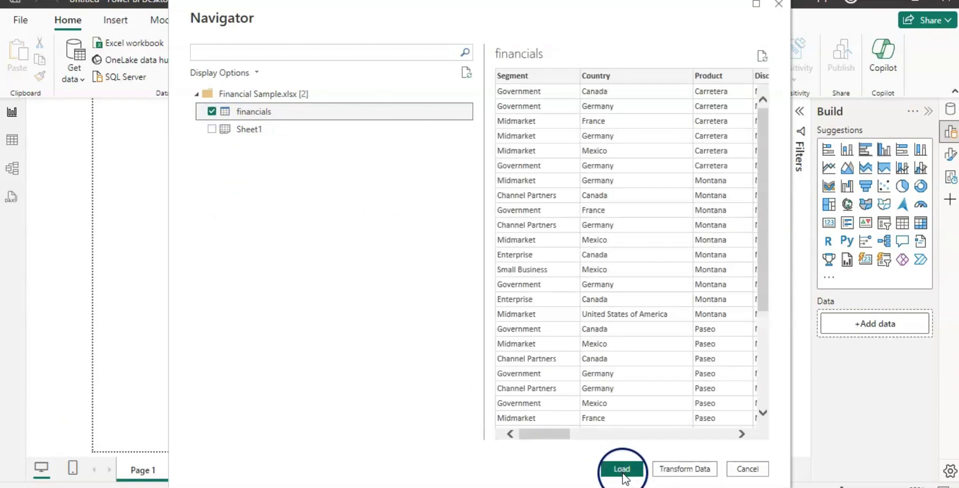
pyautogui.click(621, 468)
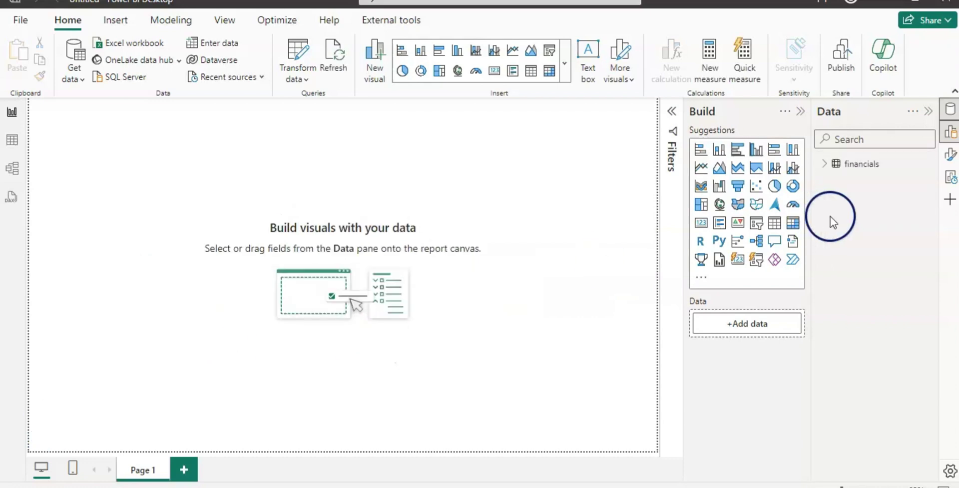
# Expand the financials table in the Data pane to show its fields.
pyautogui.click(825, 164)
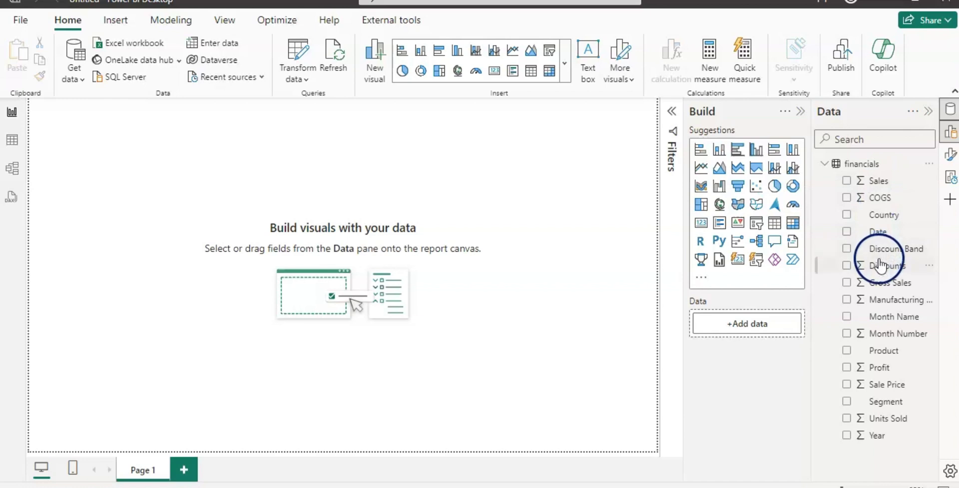
# Start a quick measure, glance at its calculation list, and switch to Suggestions with Copilot.
pyautogui.click(744, 56)
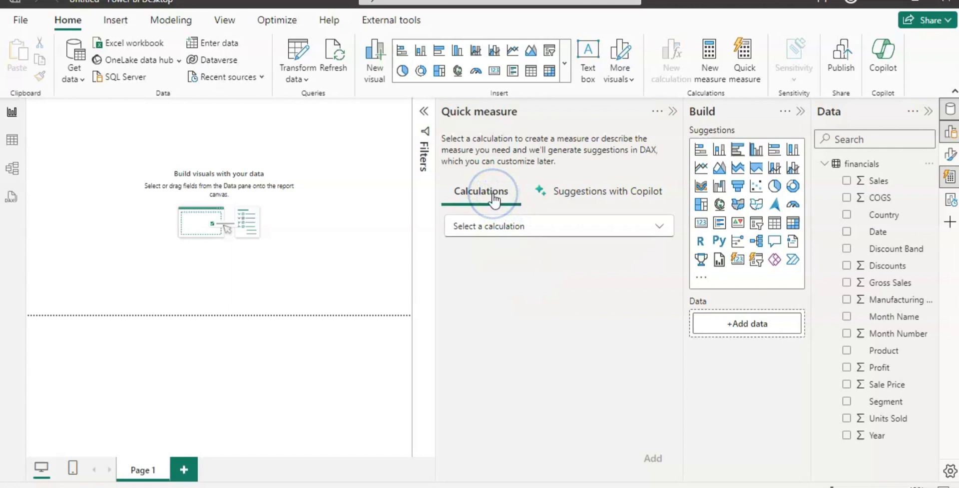
pyautogui.click(658, 227)
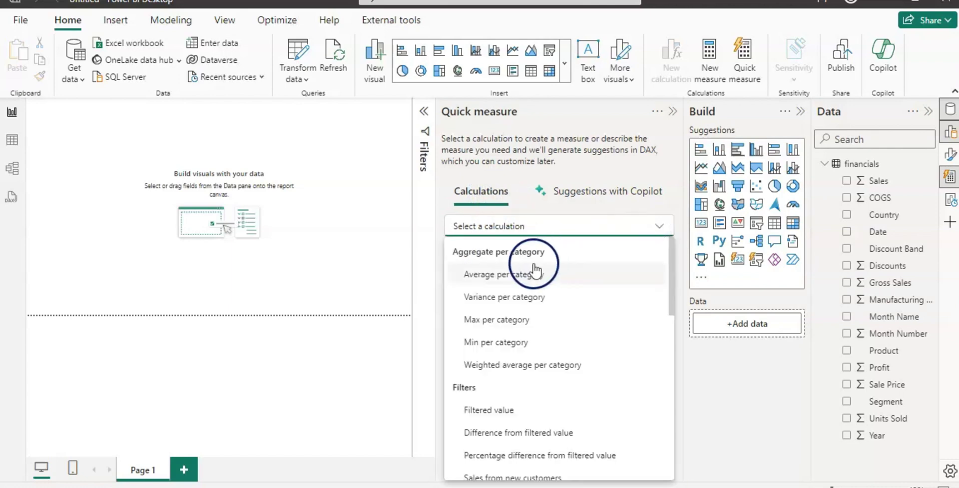
pyautogui.click(443, 206)
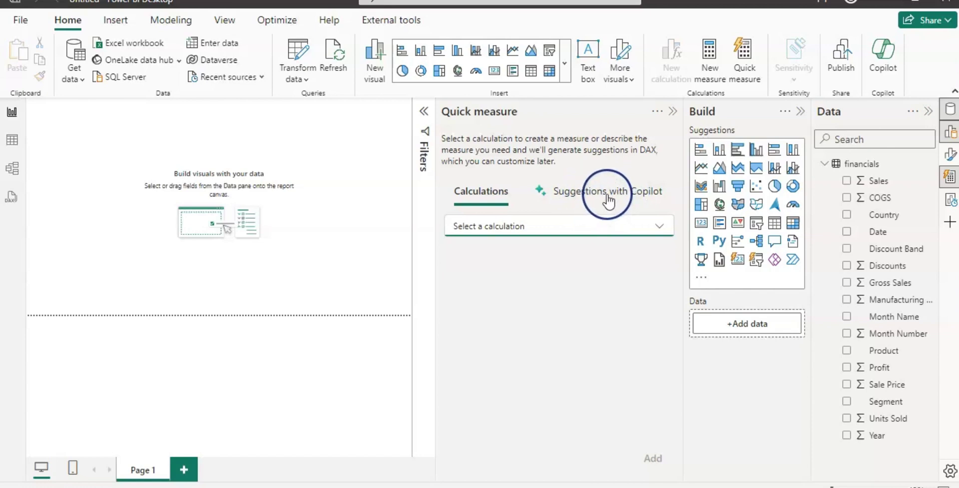
pyautogui.click(608, 195)
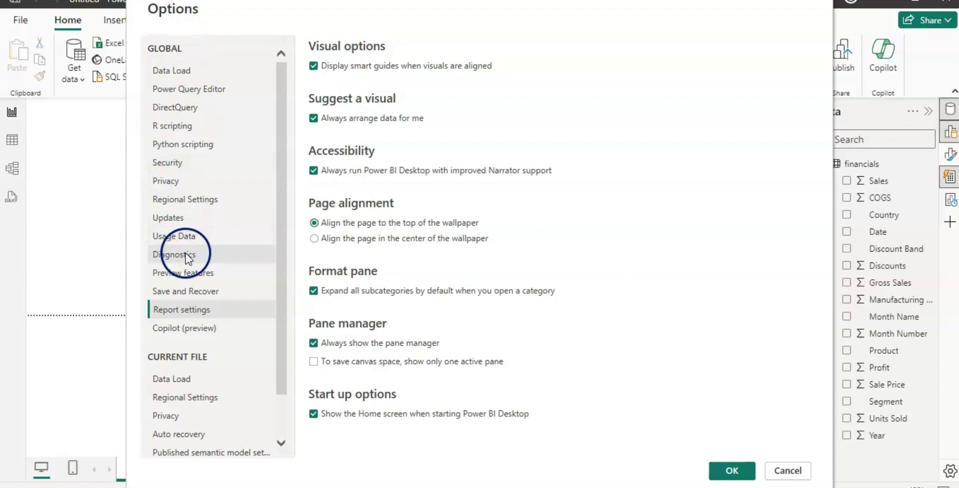
pyautogui.click(198, 274)
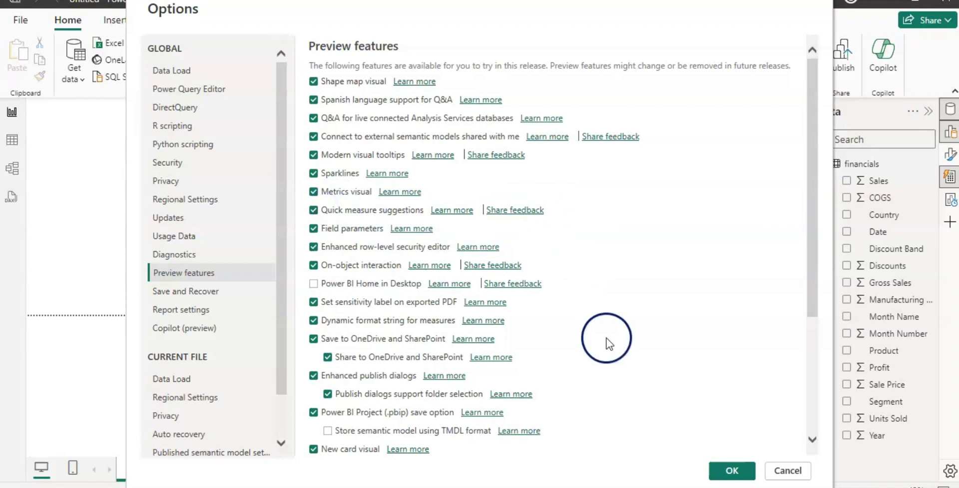
pyautogui.click(787, 472)
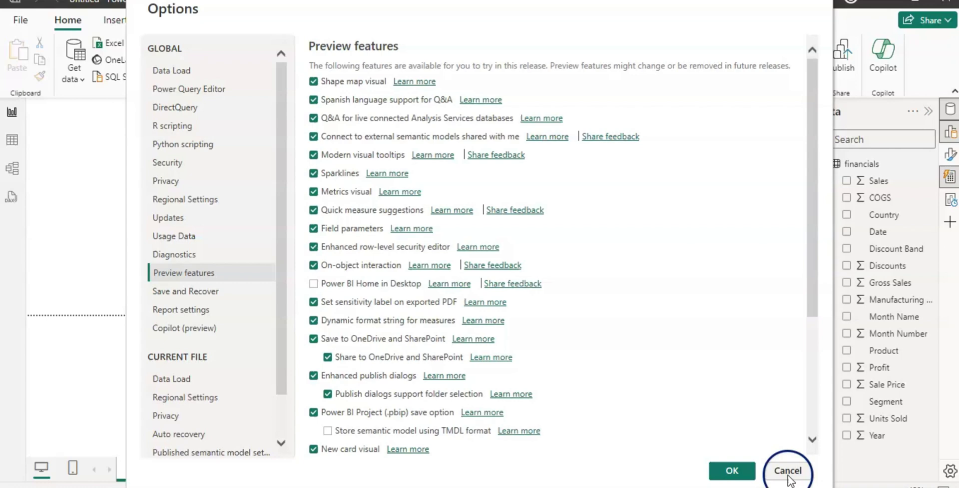
pyautogui.click(620, 357)
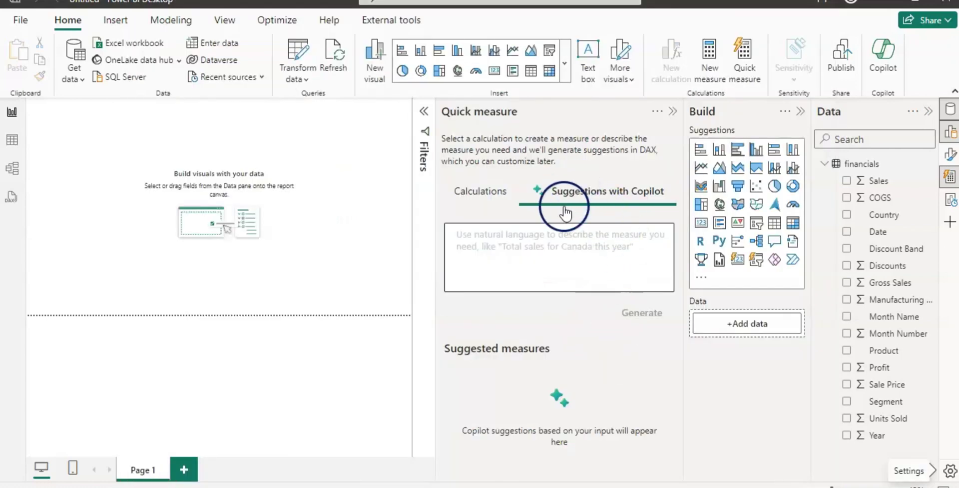
# Click into the Copilot description box, then close the Quick measure pane.
pyautogui.click(576, 270)
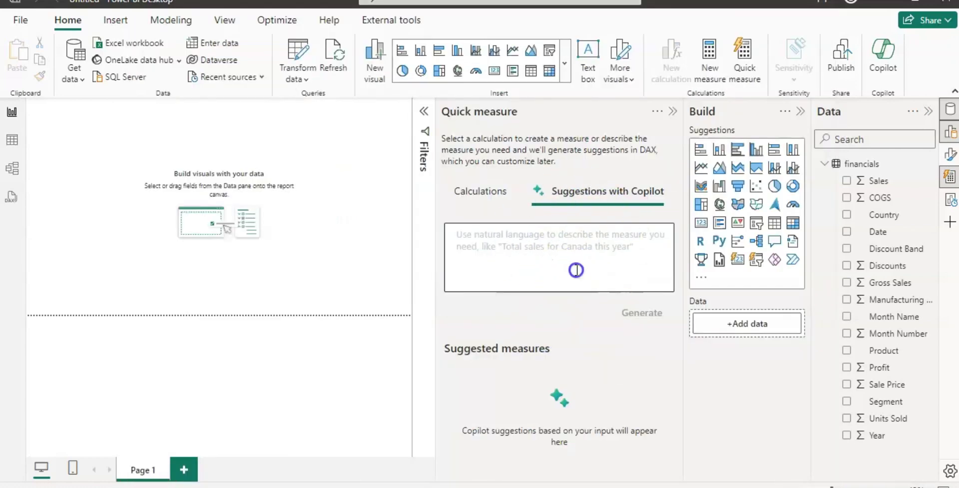
pyautogui.click(523, 270)
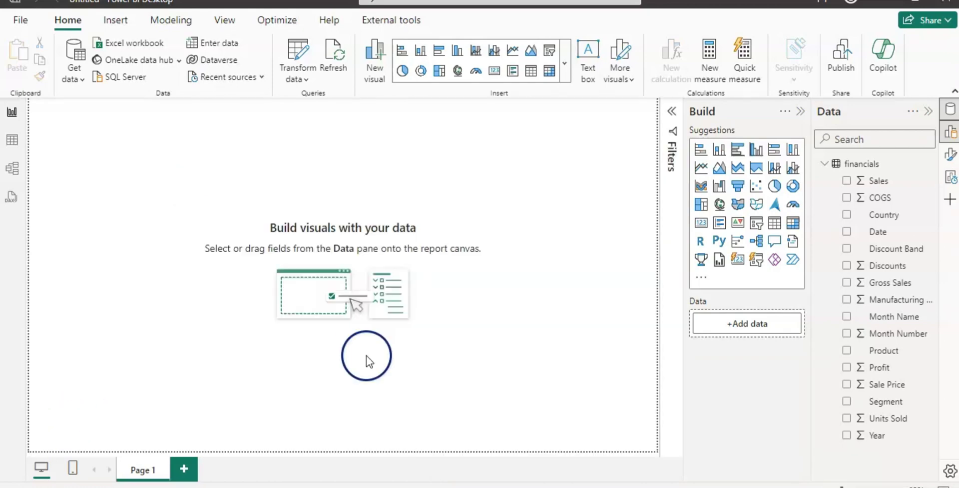
# Add an enlarged matrix visual showing Sum of Sales by Country.
pyautogui.click(549, 71)
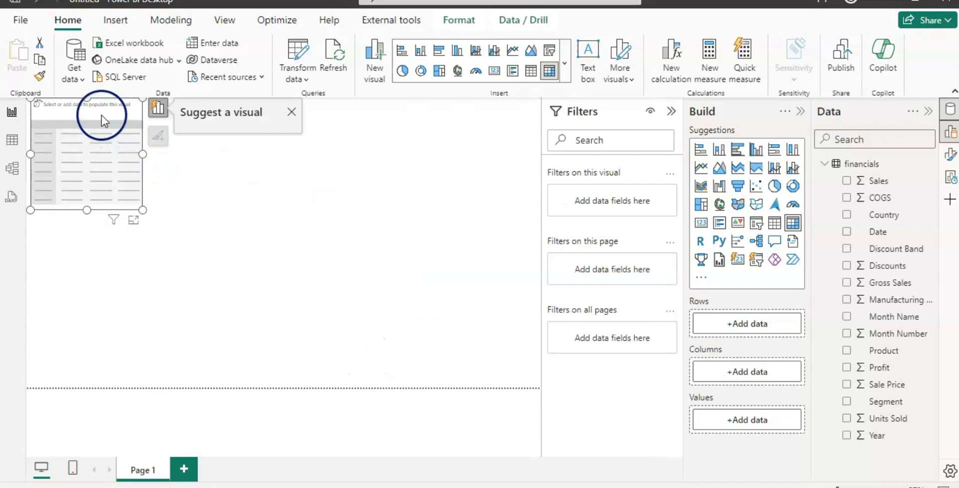
pyautogui.moveTo(101, 115); pyautogui.dragTo(106, 125)
pyautogui.moveTo(141, 218); pyautogui.dragTo(277, 376)
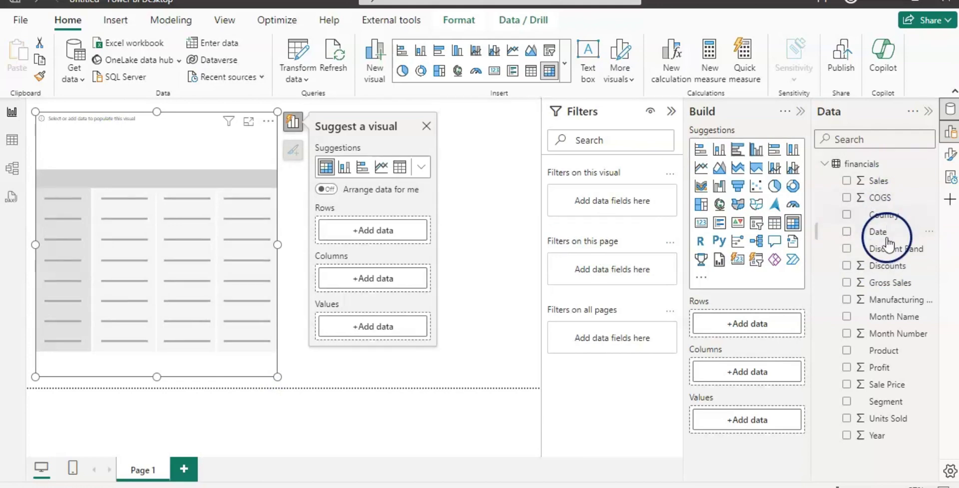
pyautogui.click(847, 214)
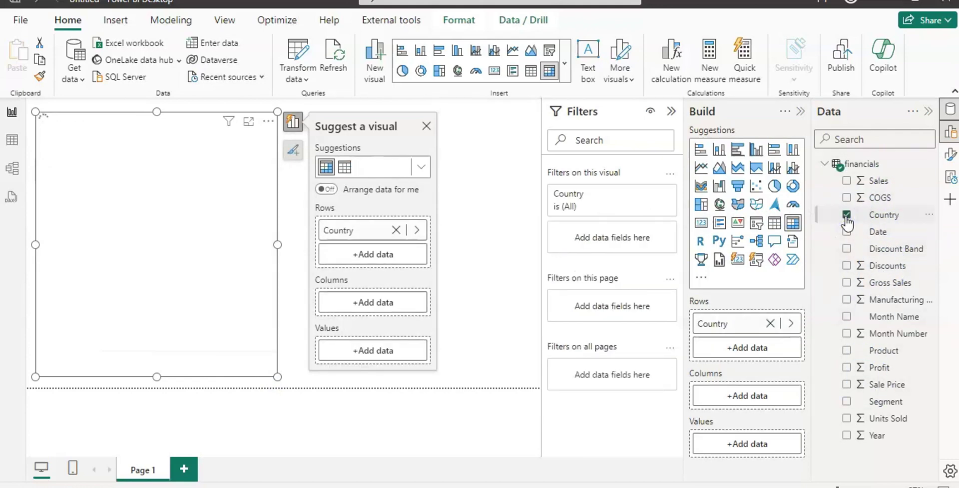
pyautogui.click(847, 181)
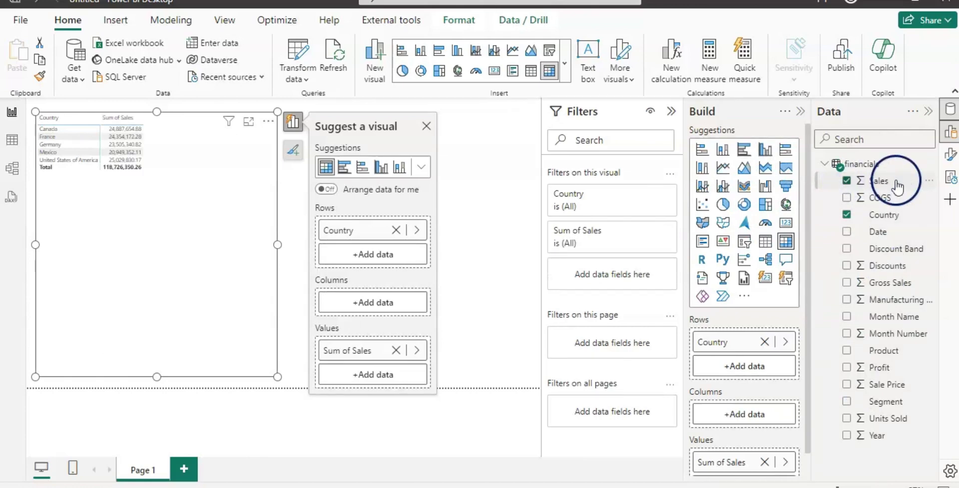
# Set the matrix values font size to 20.
pyautogui.click(950, 156)
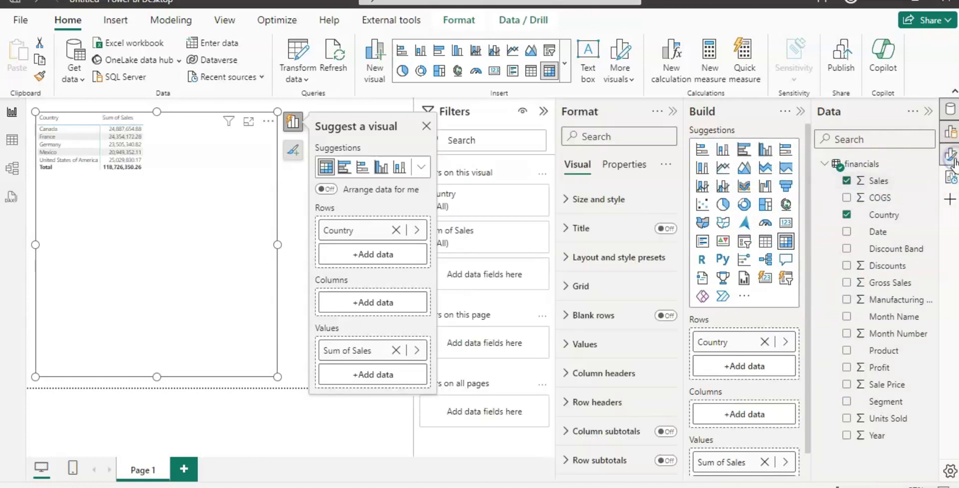
pyautogui.click(571, 345)
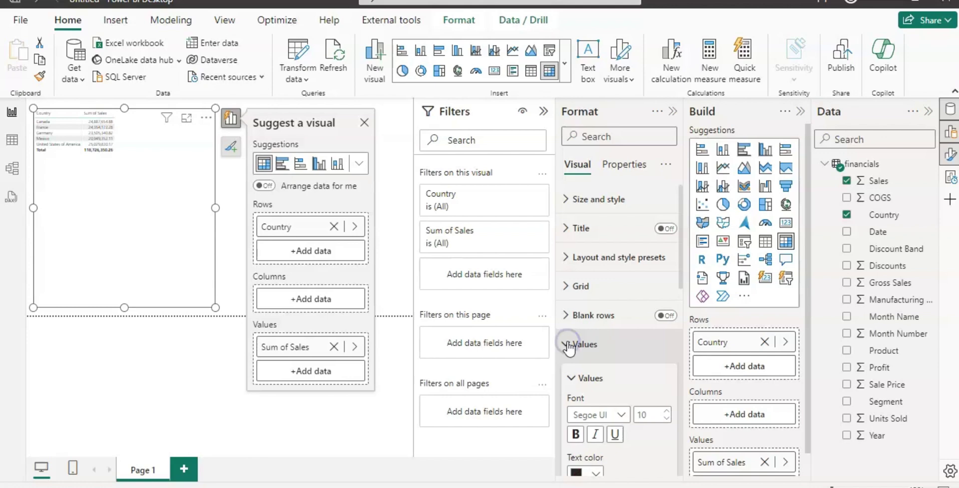
pyautogui.click(652, 414)
pyautogui.write('20')
pyautogui.click(561, 344)
# Set the column header and row header font sizes to 20.
pyautogui.click(564, 372)
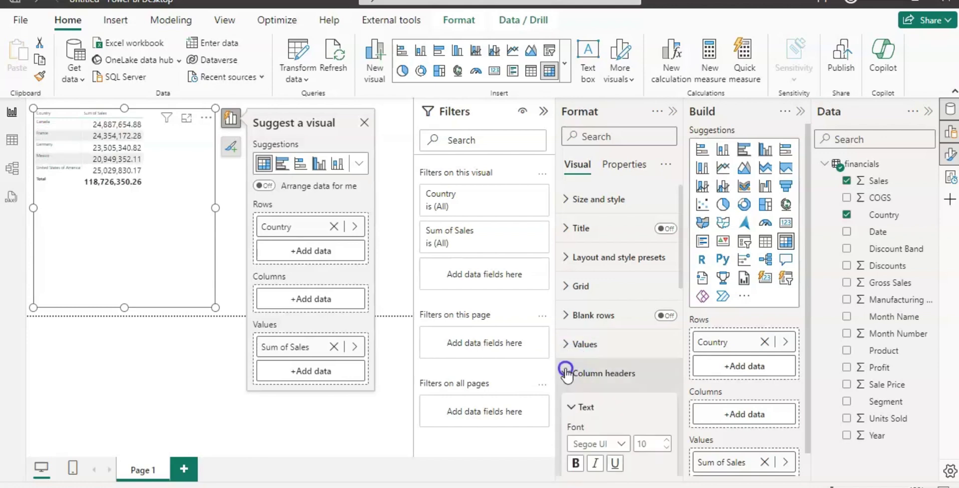
pyautogui.click(649, 443)
pyautogui.write('20')
pyautogui.click(609, 425)
pyautogui.click(565, 373)
pyautogui.click(569, 400)
pyautogui.click(648, 469)
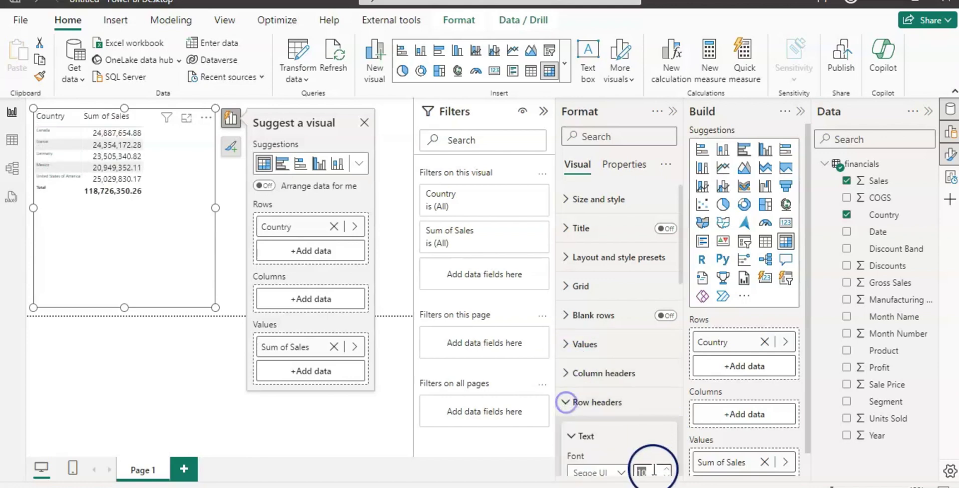
pyautogui.write('20')
pyautogui.click(364, 122)
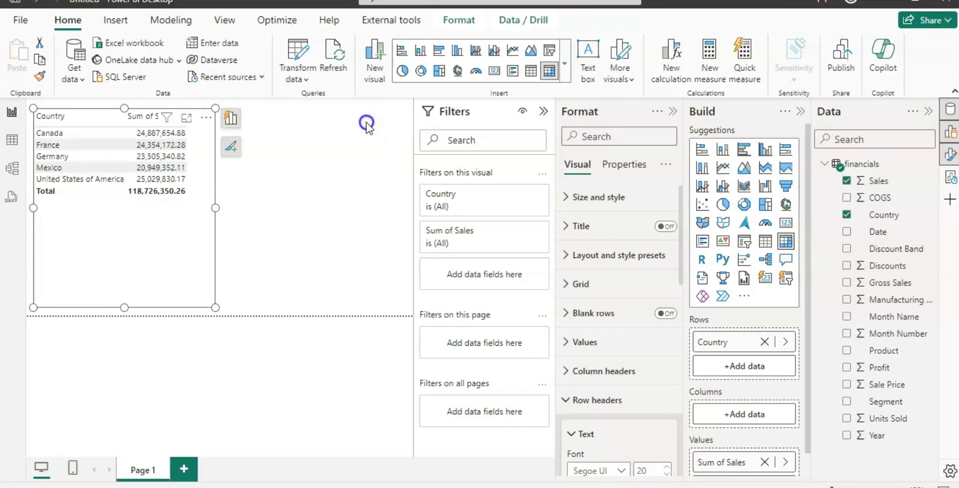
# Add a slicer on the Year field and adjust its values font size.
pyautogui.click(338, 145)
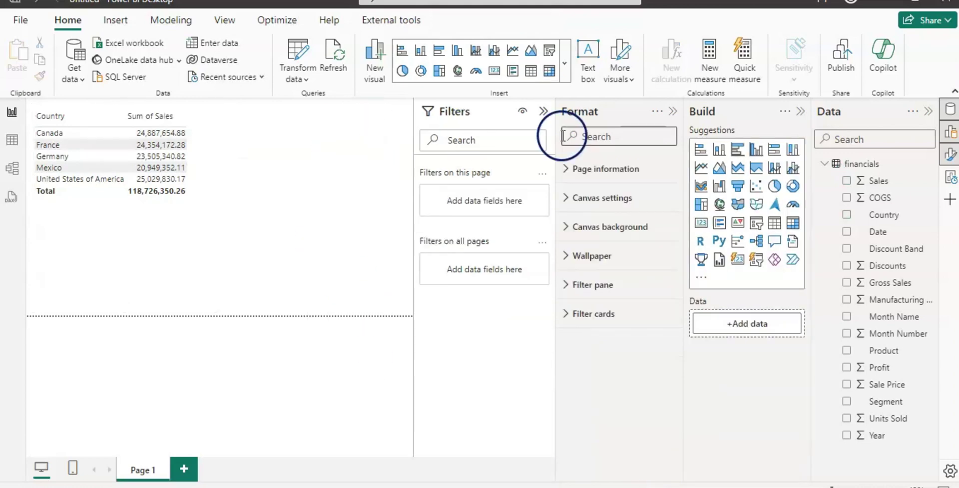
pyautogui.click(551, 52)
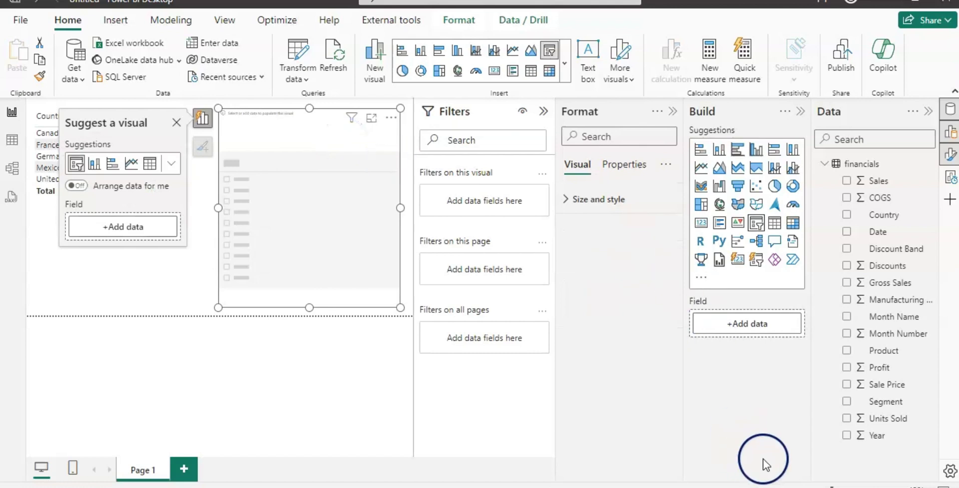
pyautogui.click(846, 435)
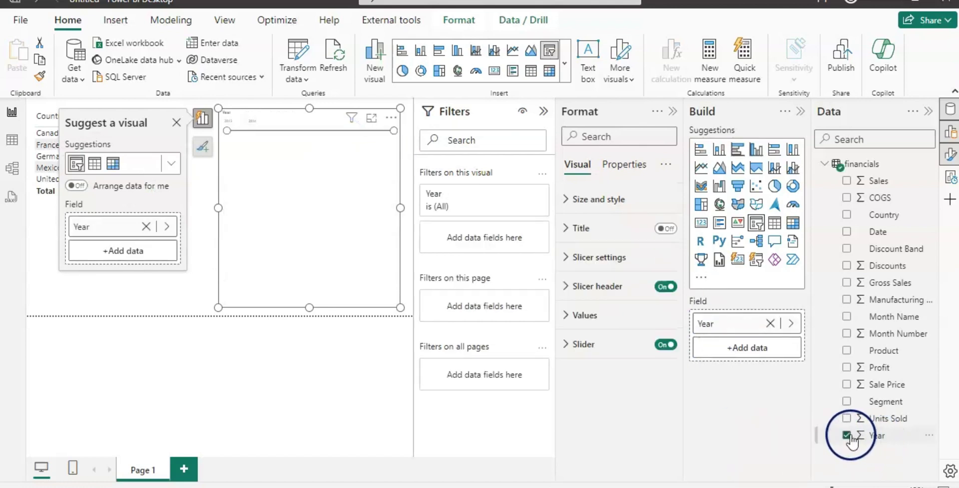
pyautogui.click(566, 314)
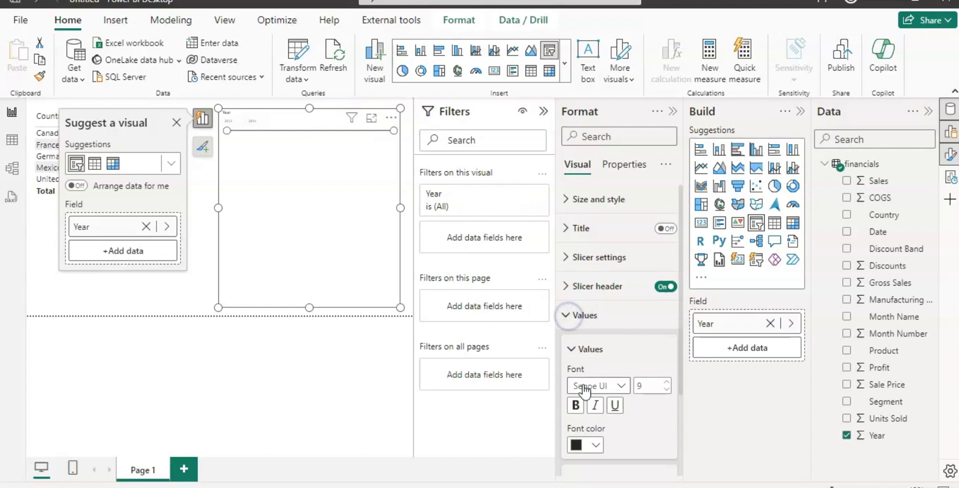
pyautogui.click(647, 384)
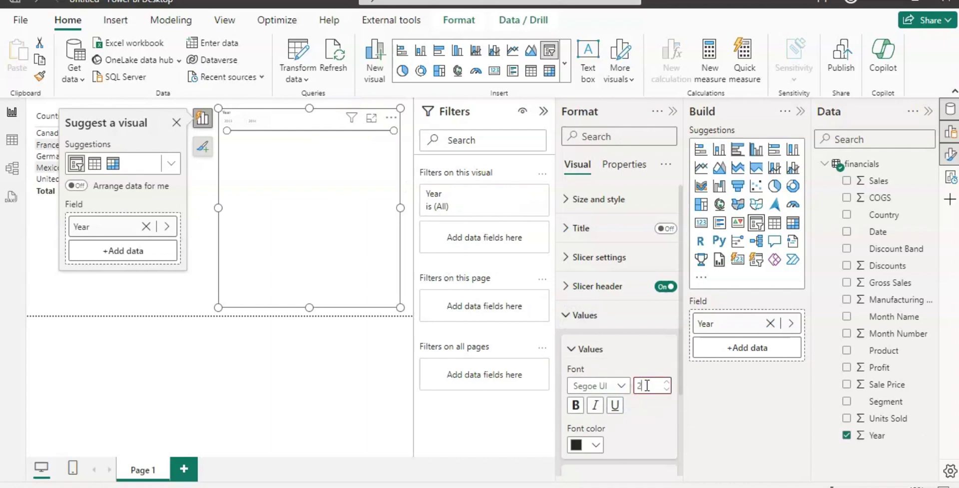
# Switch the Year slicer to Dropdown style and shrink it to a small box beside the table.
pyautogui.click(299, 172)
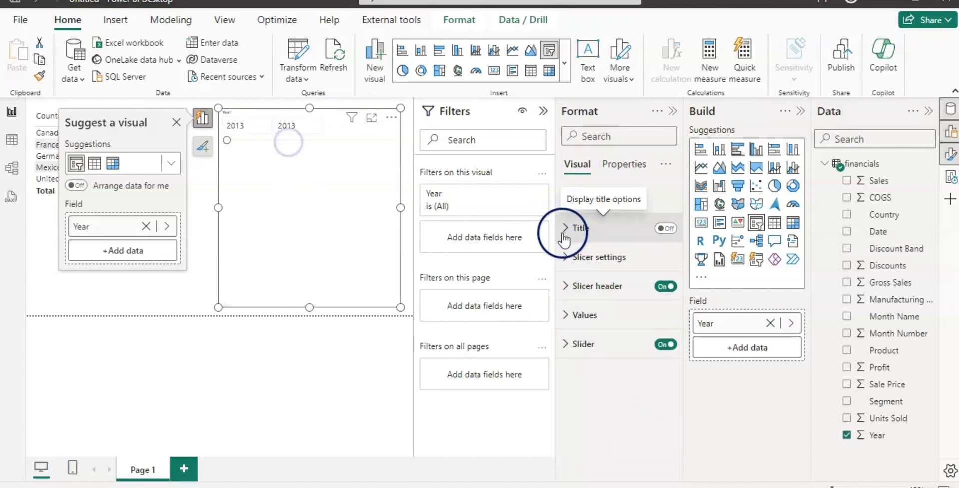
pyautogui.click(579, 257)
pyautogui.click(663, 327)
pyautogui.click(591, 378)
pyautogui.click(579, 257)
pyautogui.click(582, 314)
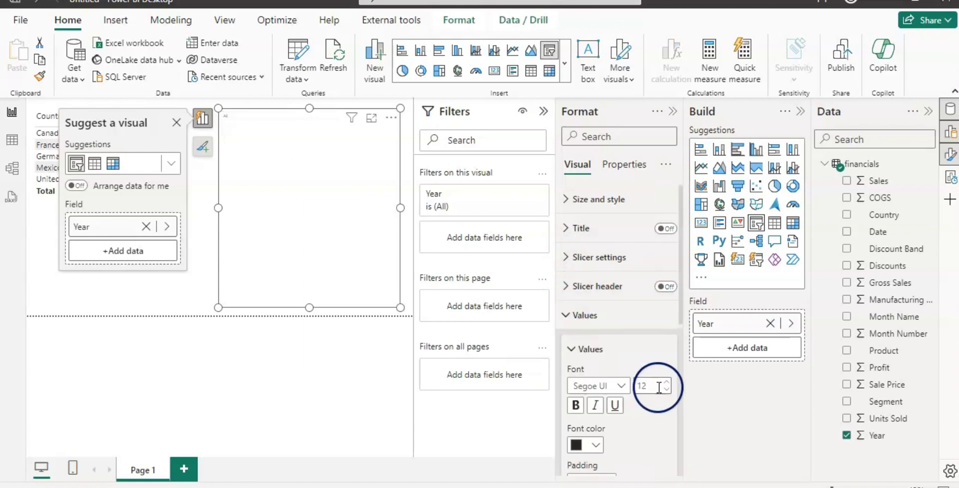
pyautogui.moveTo(309, 305); pyautogui.dragTo(309, 133)
pyautogui.moveTo(400, 120); pyautogui.dragTo(297, 120)
pyautogui.click(288, 120)
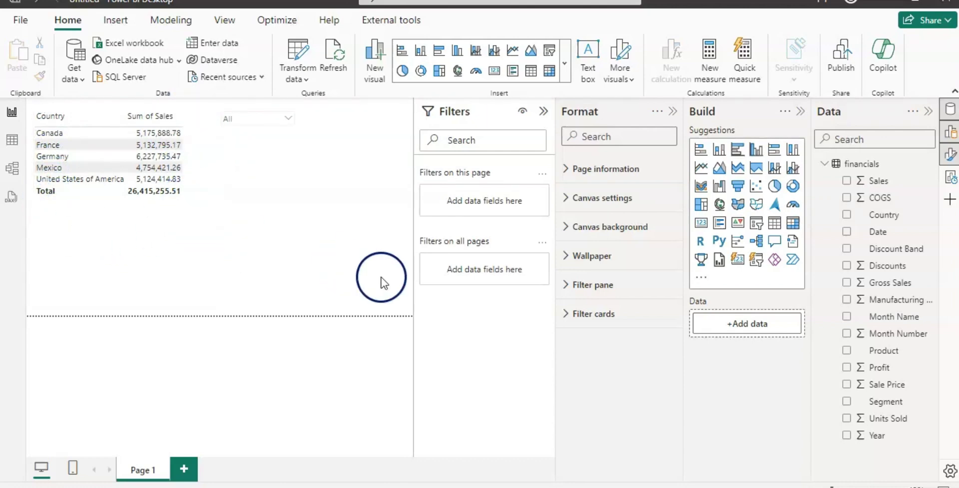
pyautogui.click(744, 60)
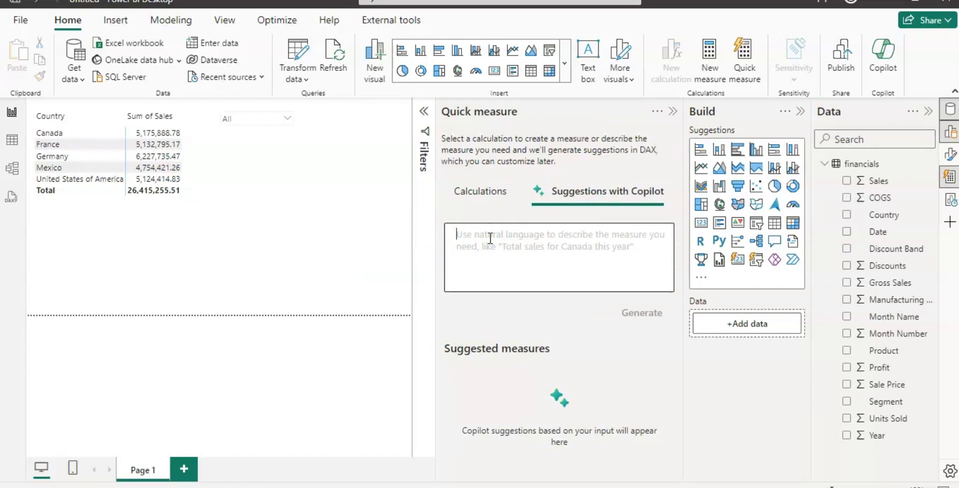
# Ask Copilot for 'SUM of sale for canada in 2014' and generate suggestions.
pyautogui.click(500, 253)
pyautogui.write('SUM ')
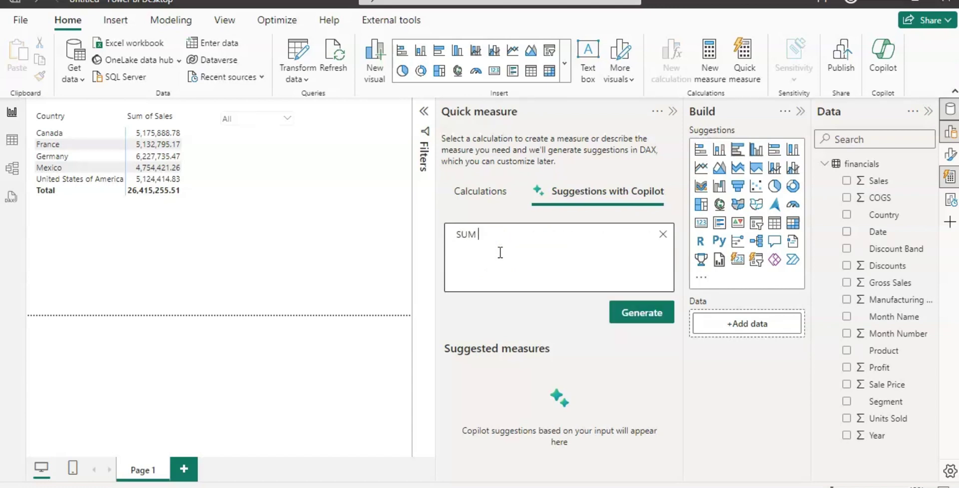
pyautogui.write('of sale for')
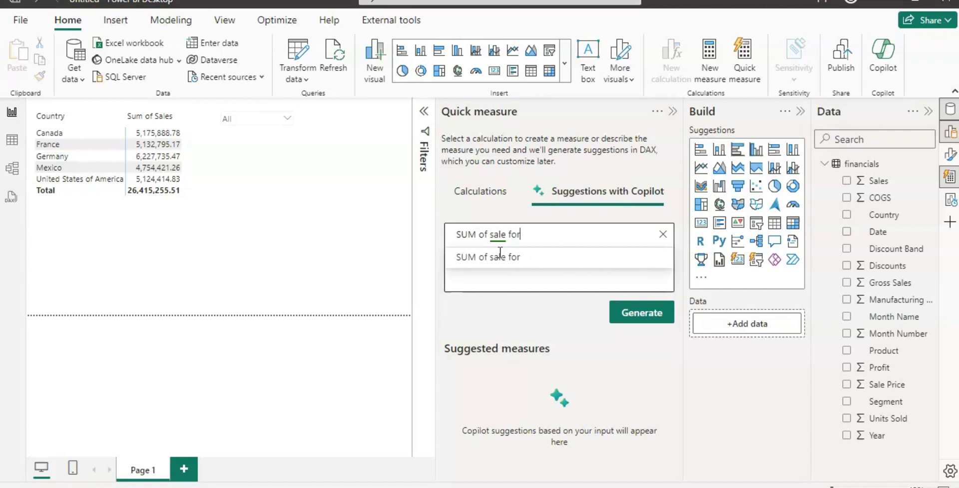
pyautogui.write(' canada')
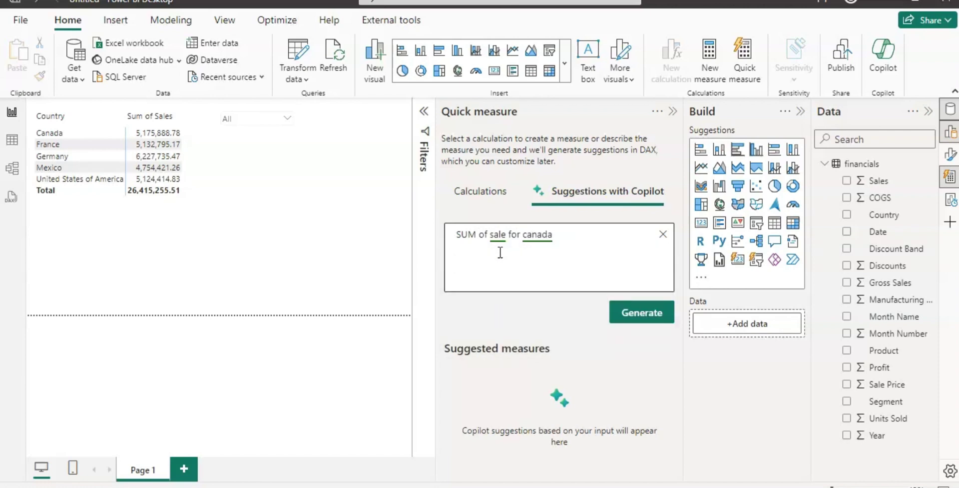
pyautogui.write(' in 2014')
pyautogui.click(633, 320)
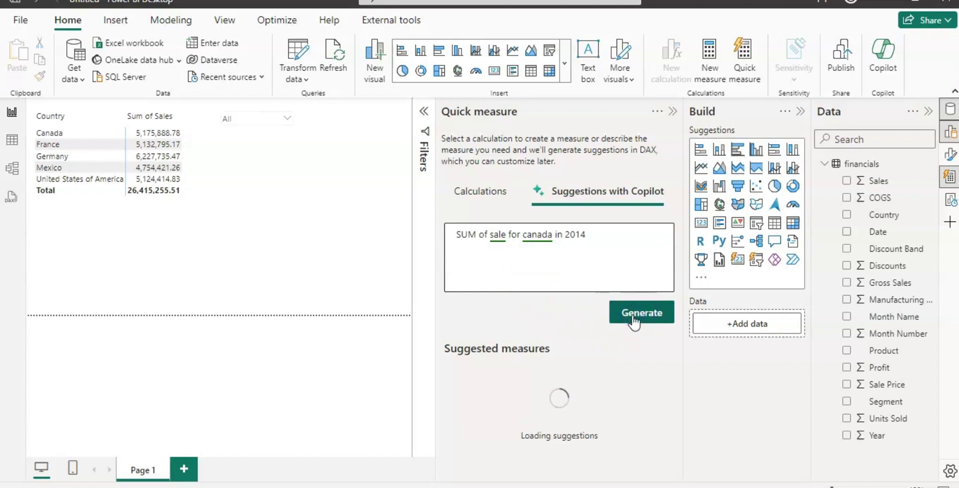
# Scroll to review Copilot's Canada 2014 sales DAX measure, previewing 19711766.10.
pyautogui.moveTo(679, 326); pyautogui.dragTo(685, 445)
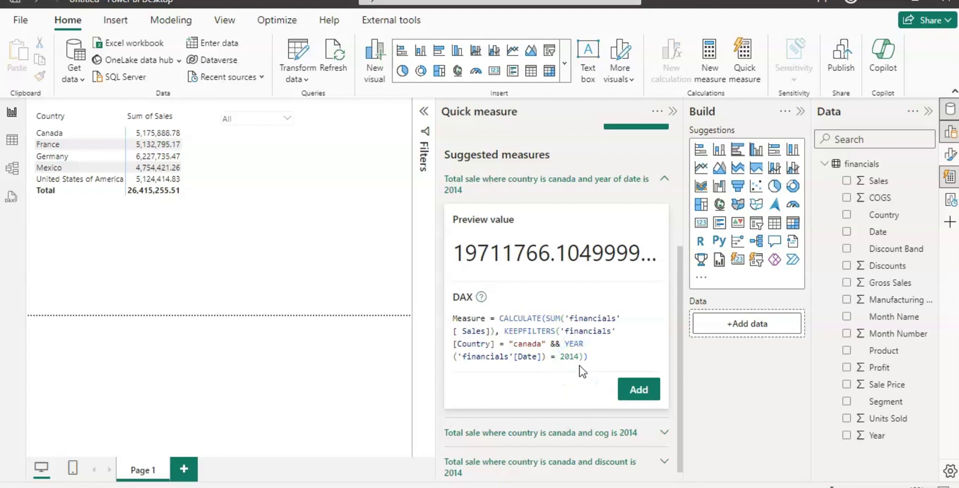
pyautogui.moveTo(682, 392); pyautogui.dragTo(663, 407)
# Add the suggested measure and rename it from Measure to Canada Sales 2014.
pyautogui.click(636, 377)
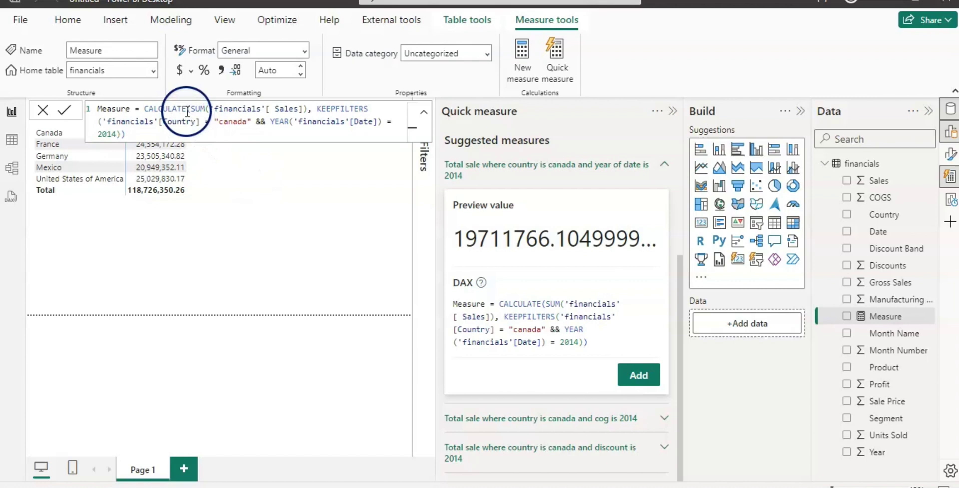
pyautogui.doubleClick(130, 108)
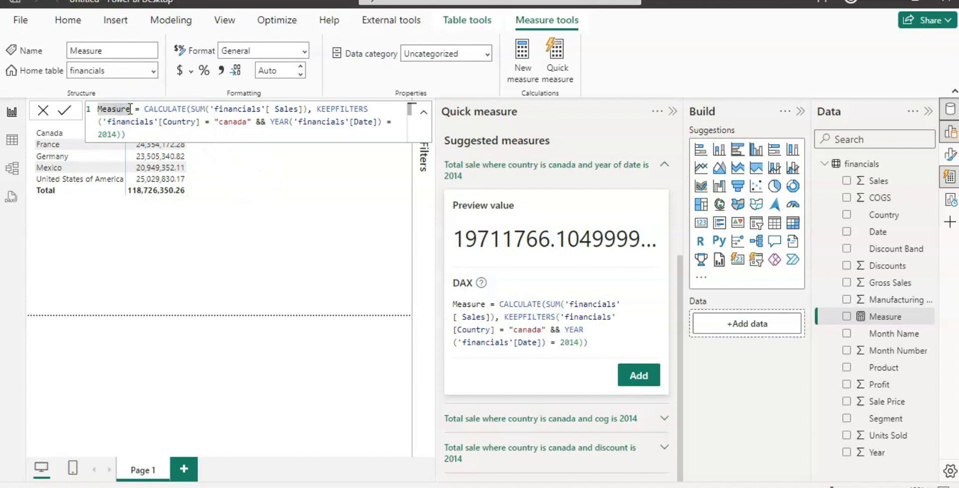
pyautogui.write('C')
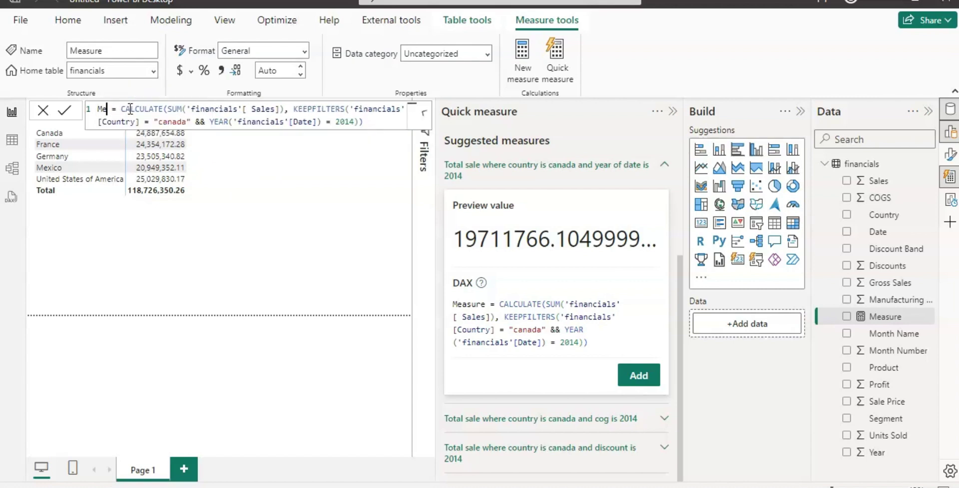
pyautogui.click(133, 109)
pyautogui.write('anada Sales 20')
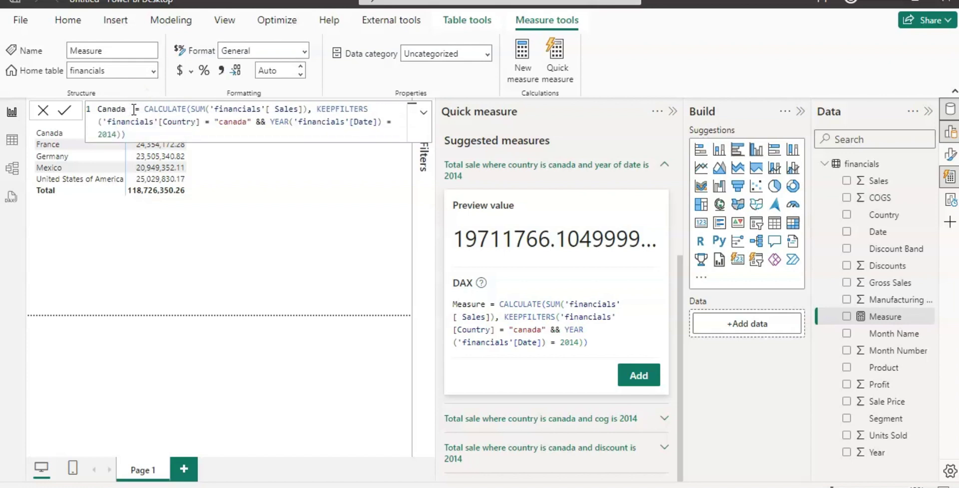
pyautogui.write('14')
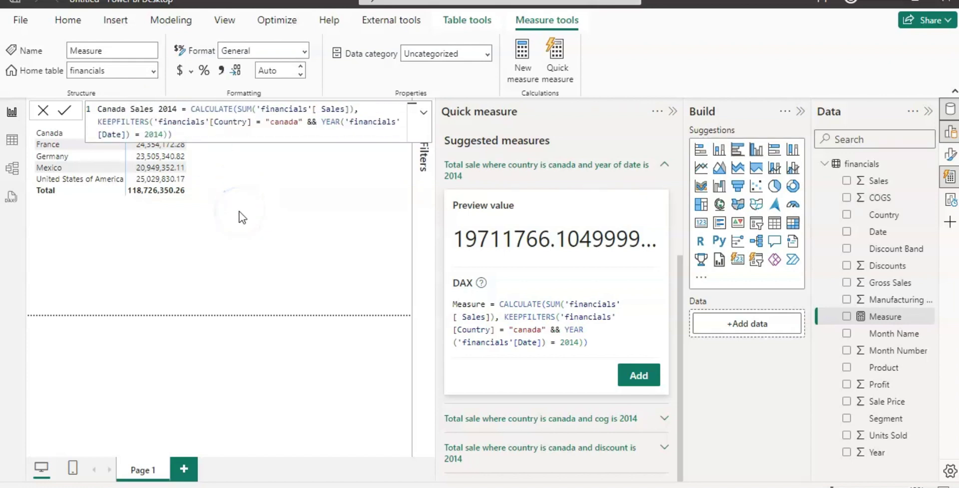
pyautogui.press('Return')
pyautogui.click(800, 111)
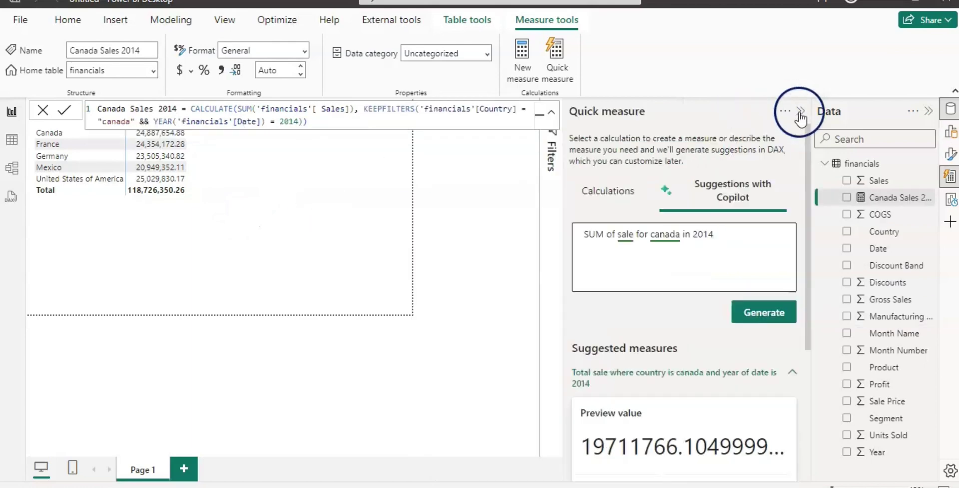
# Set the Year slicer to 2014 so Canada shows 19,711,766.10.
pyautogui.click(375, 129)
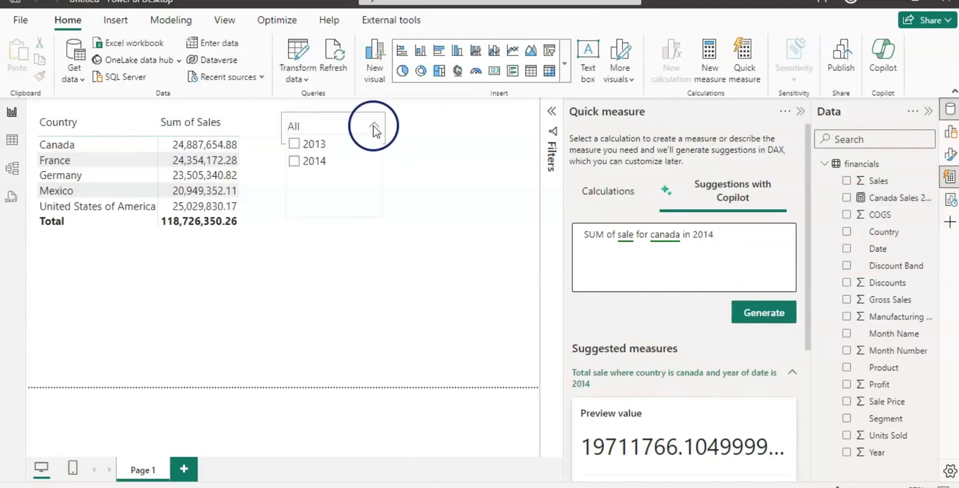
pyautogui.click(294, 162)
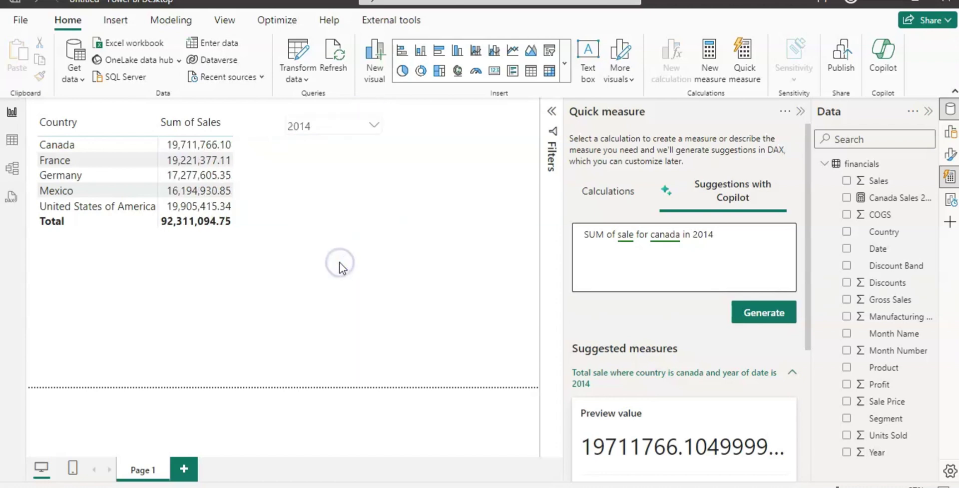
pyautogui.click(311, 240)
# Widen the country sales table and add a Canada Sales 2014 column, showing 19,711,766.10 for Canada.
pyautogui.click(263, 199)
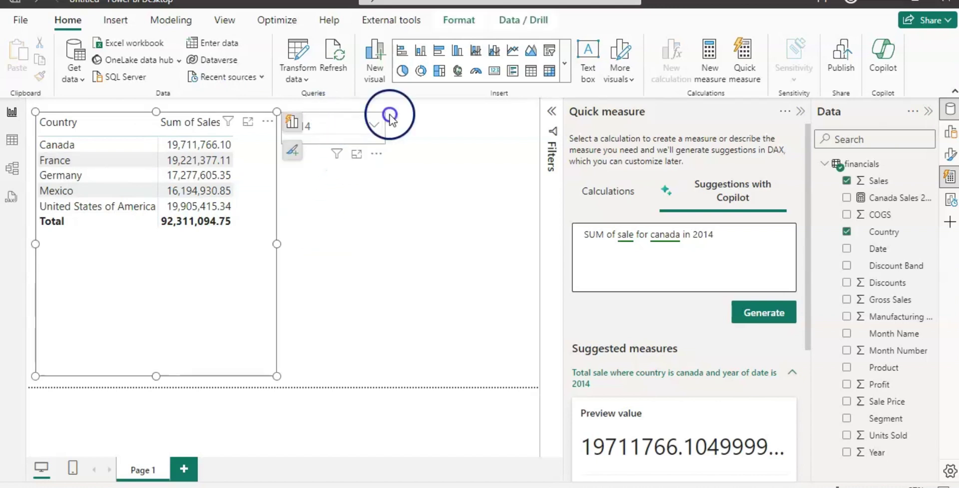
pyautogui.click(388, 111)
pyautogui.moveTo(276, 244); pyautogui.dragTo(373, 253)
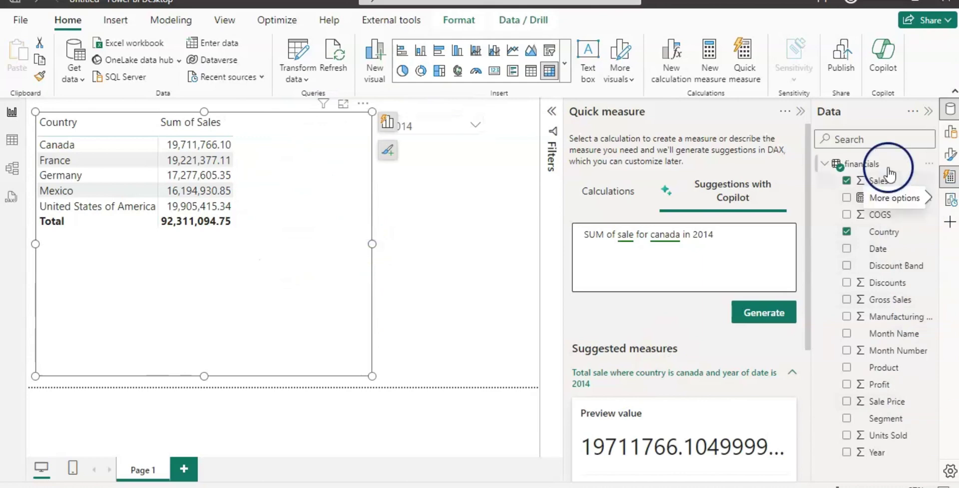
pyautogui.click(901, 197)
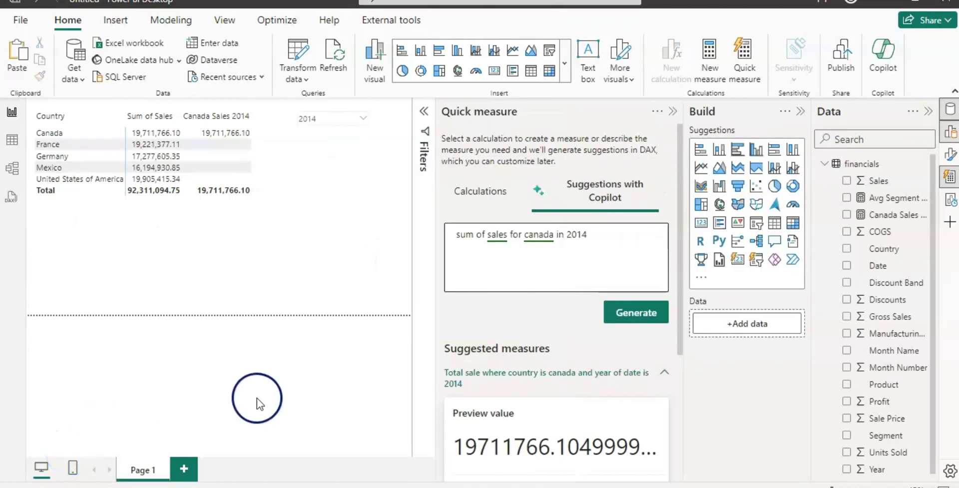
# Replace the old Copilot request with 'if Canada Sales 2014 >'.
pyautogui.click(605, 233)
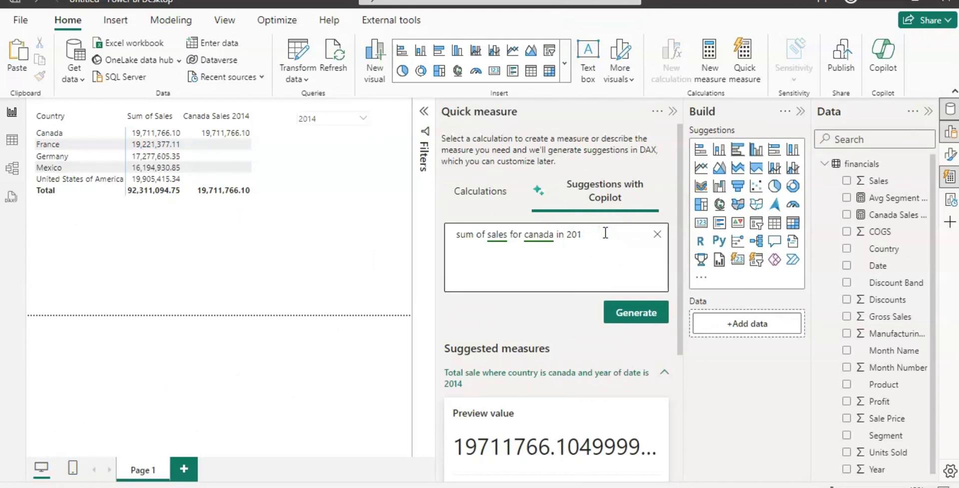
pyautogui.press('BackSpace')
pyautogui.press('BackSpace')
pyautogui.press('BackSpace')
pyautogui.press('BackSpace')
pyautogui.press('BackSpace')
pyautogui.press('BackSpace')
pyautogui.press('BackSpace')
pyautogui.press('BackSpace')
pyautogui.press('BackSpace')
pyautogui.press('BackSpace')
pyautogui.press('BackSpace')
pyautogui.press('BackSpace')
pyautogui.press('BackSpace')
pyautogui.press('BackSpace')
pyautogui.press('BackSpace')
pyautogui.press('BackSpace')
pyautogui.press('BackSpace')
pyautogui.press('BackSpace')
pyautogui.press('BackSpace')
pyautogui.press('BackSpace')
pyautogui.click(602, 238)
pyautogui.write('if ')
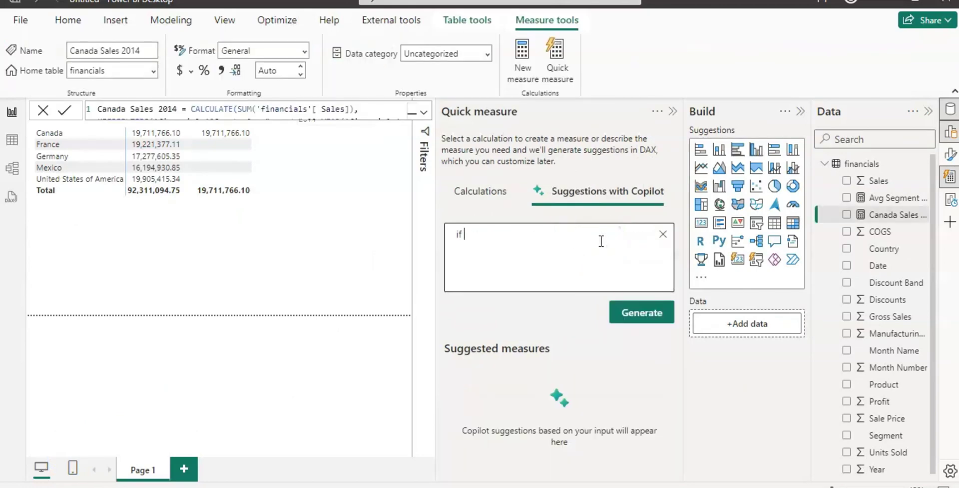
pyautogui.write('cana')
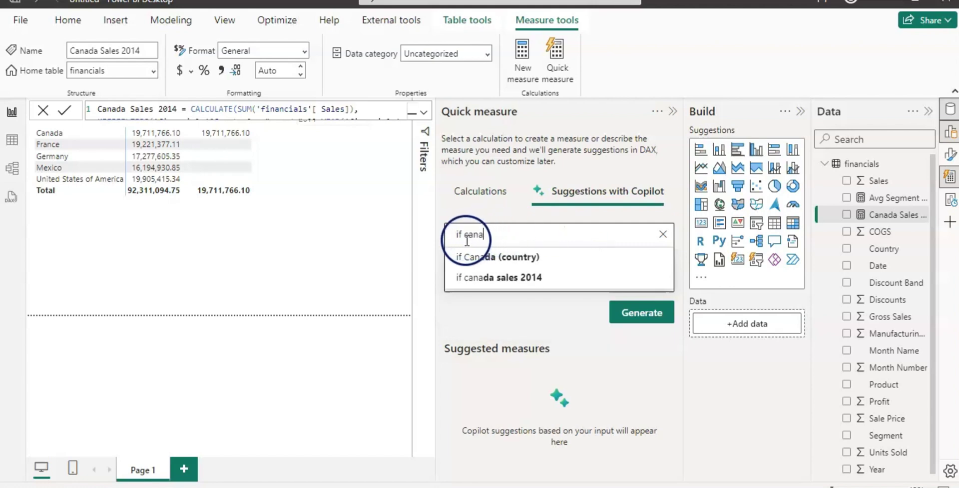
pyautogui.click(487, 238)
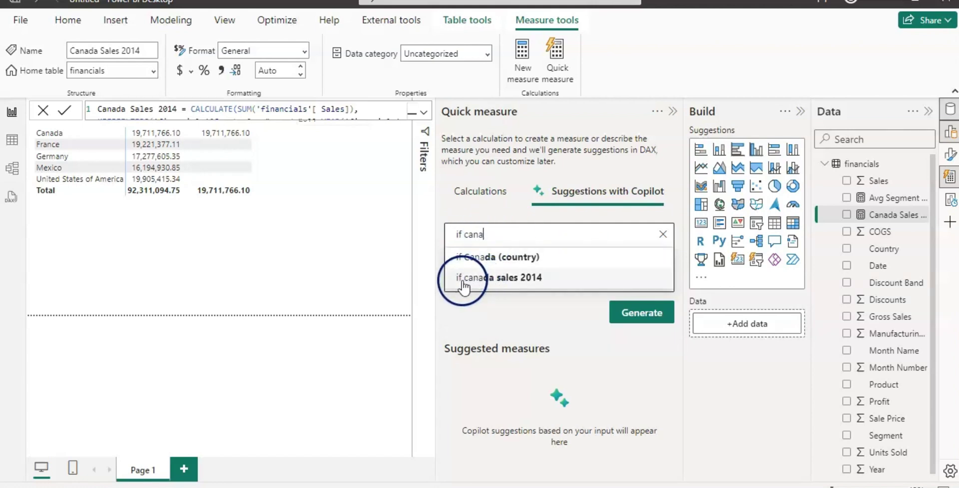
pyautogui.click(525, 282)
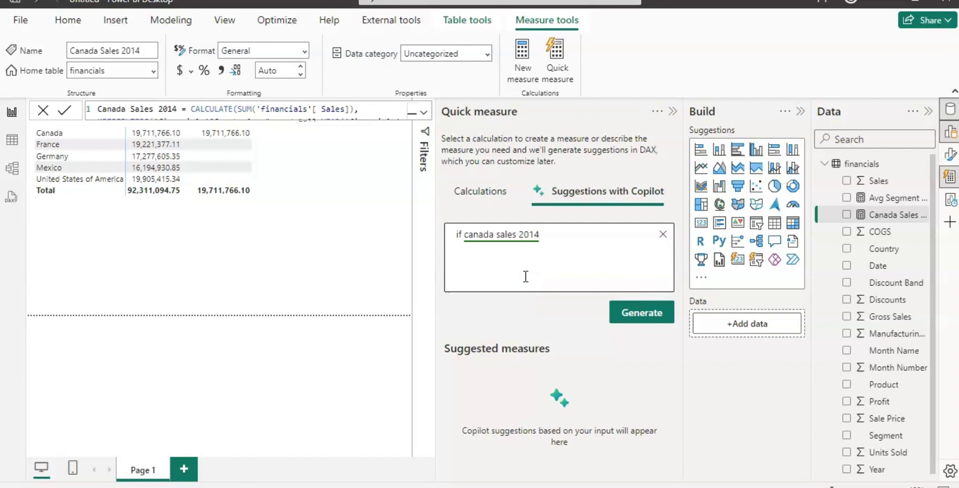
pyautogui.write('>')
# Extend the request with '20000000 then return "high sales" else' and empty quotes for the else value.
pyautogui.click(449, 257)
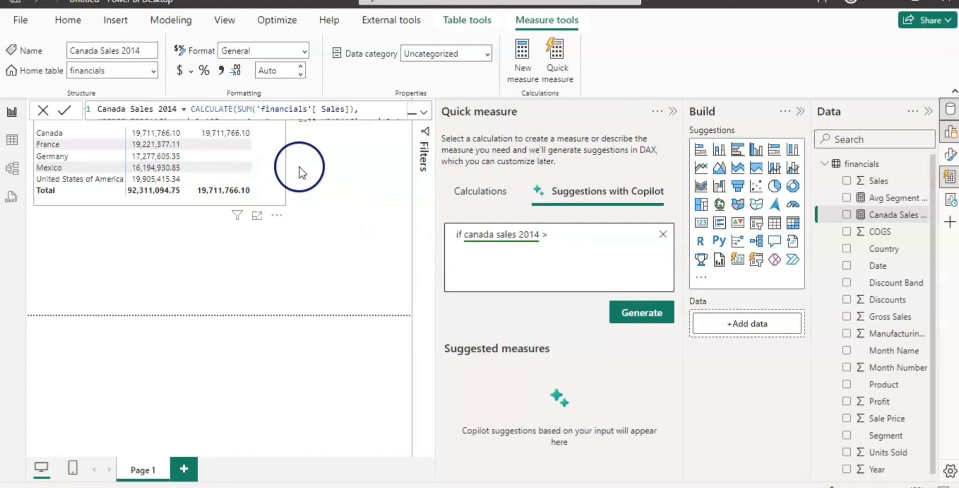
pyautogui.click(556, 236)
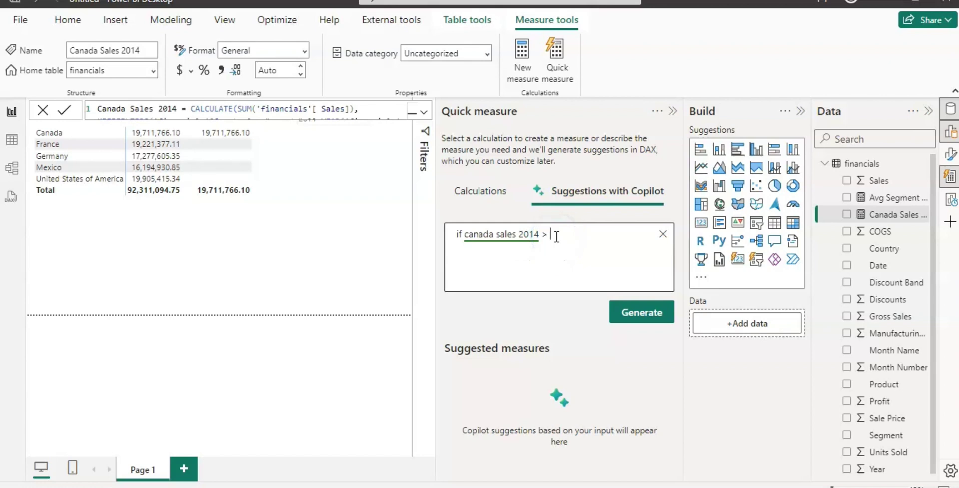
pyautogui.write('20')
pyautogui.write('000000 ')
pyautogui.write('then ')
pyautogui.write('return')
pyautogui.write(' ""')
pyautogui.write('high ')
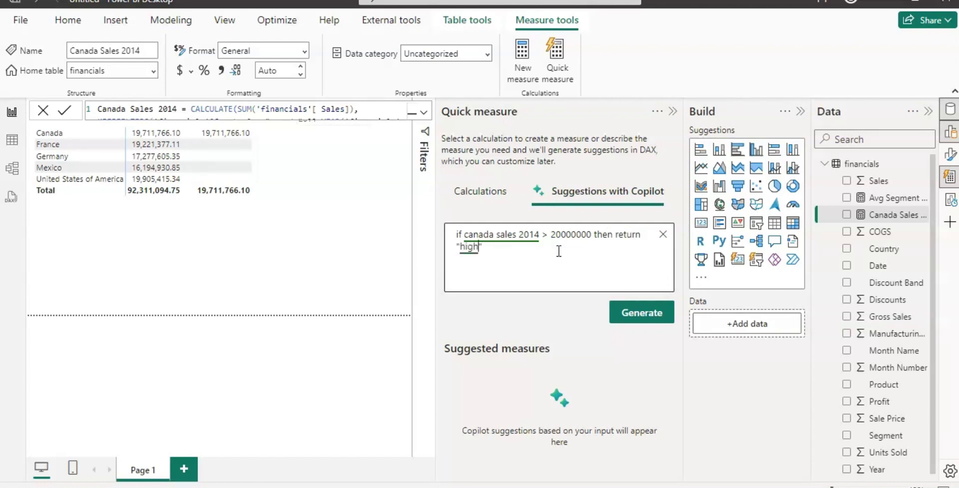
pyautogui.write('sales')
pyautogui.press('Right')
pyautogui.write('e')
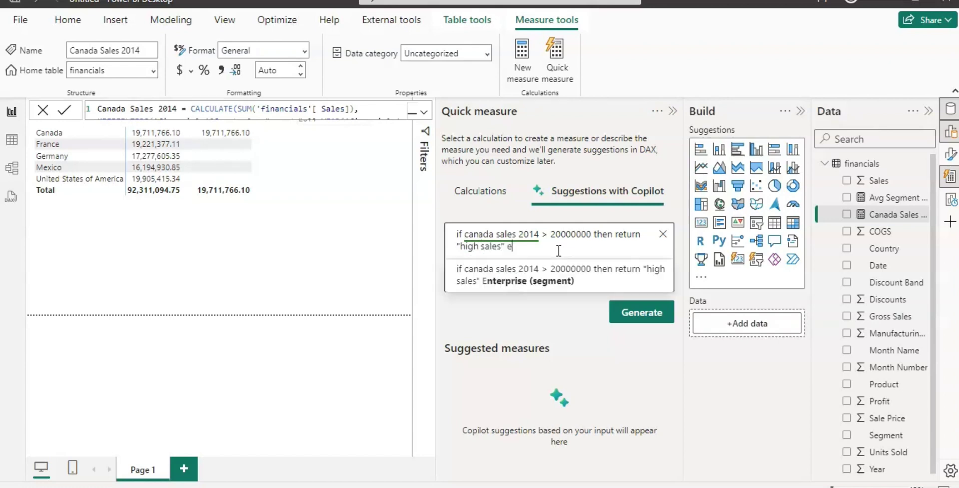
pyautogui.write('lse ""')
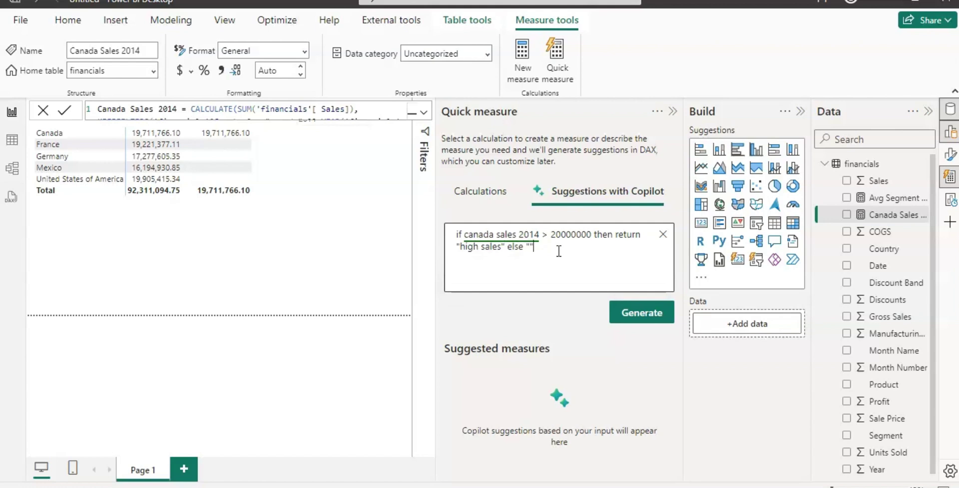
pyautogui.press('Left')
# Fill in 'low sales' as the else value, generate the IF measure, and scroll through its DAX.
pyautogui.write('low sales')
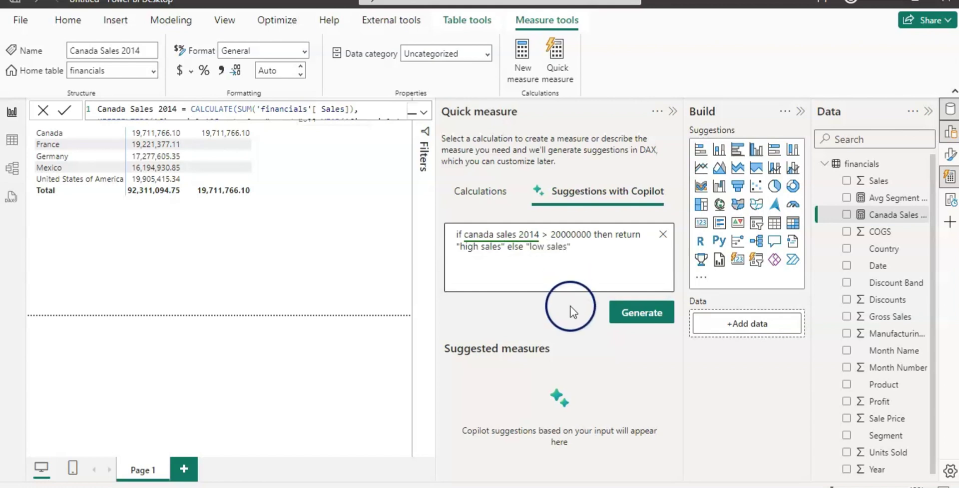
pyautogui.click(630, 319)
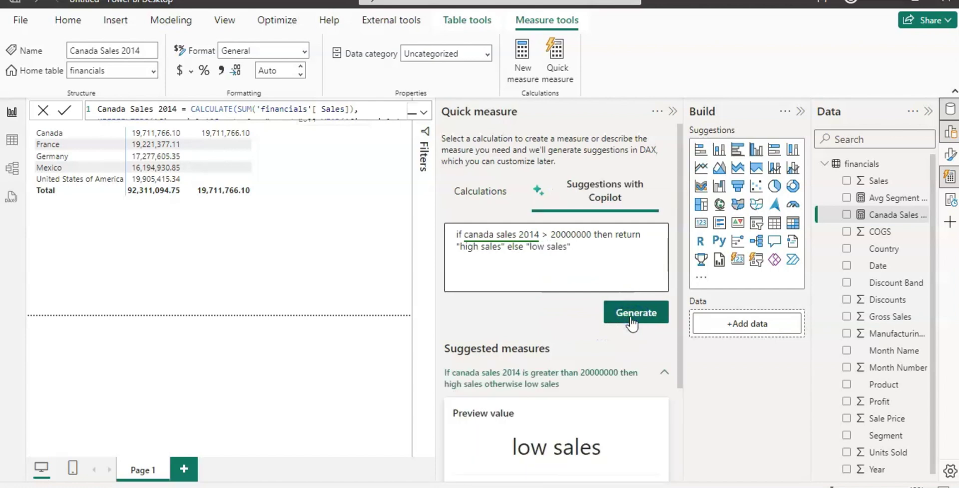
pyautogui.click(580, 242)
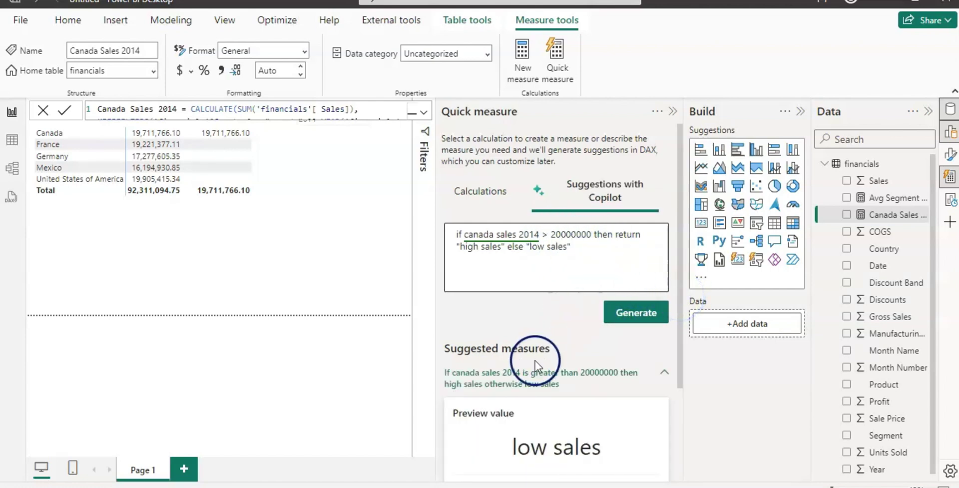
pyautogui.moveTo(682, 314); pyautogui.dragTo(680, 419)
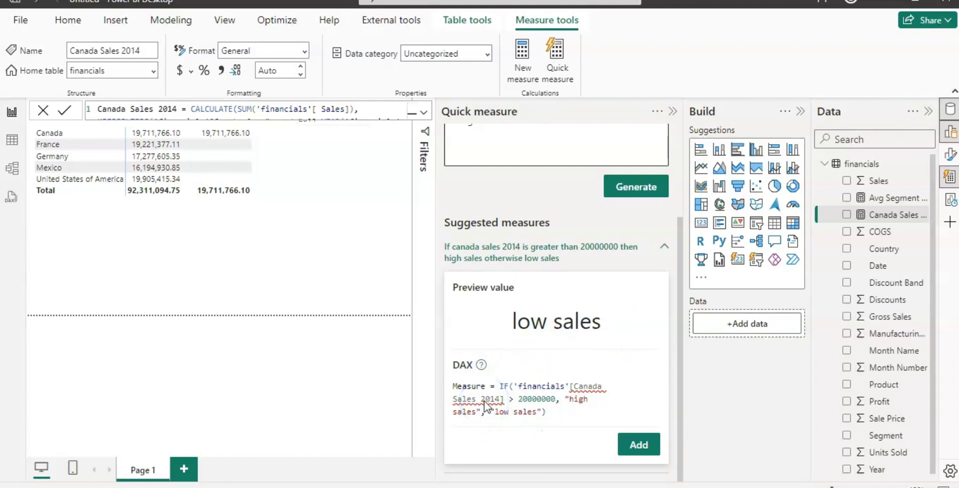
pyautogui.moveTo(680, 412); pyautogui.dragTo(691, 252)
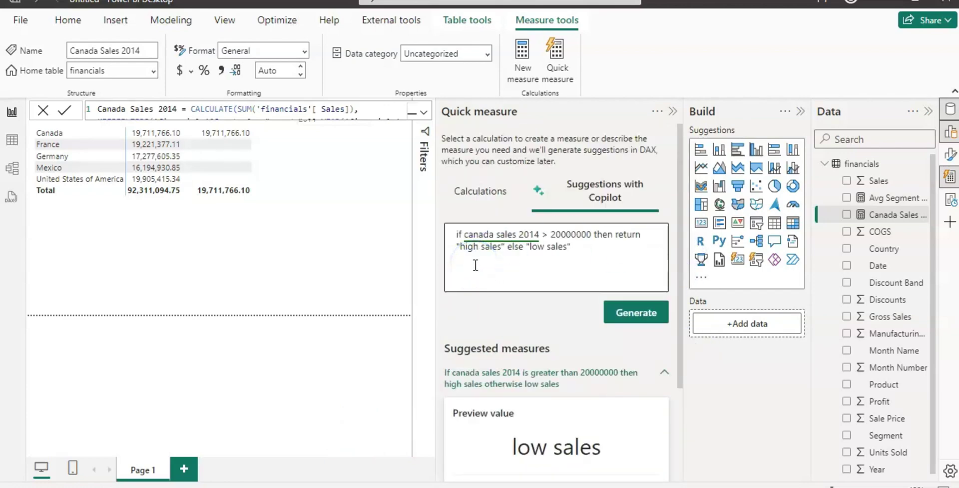
pyautogui.click(286, 257)
pyautogui.click(268, 261)
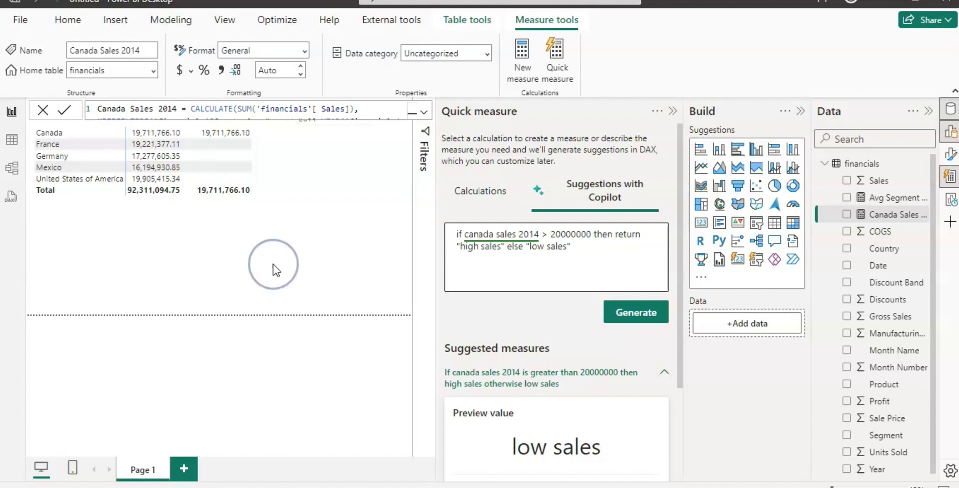